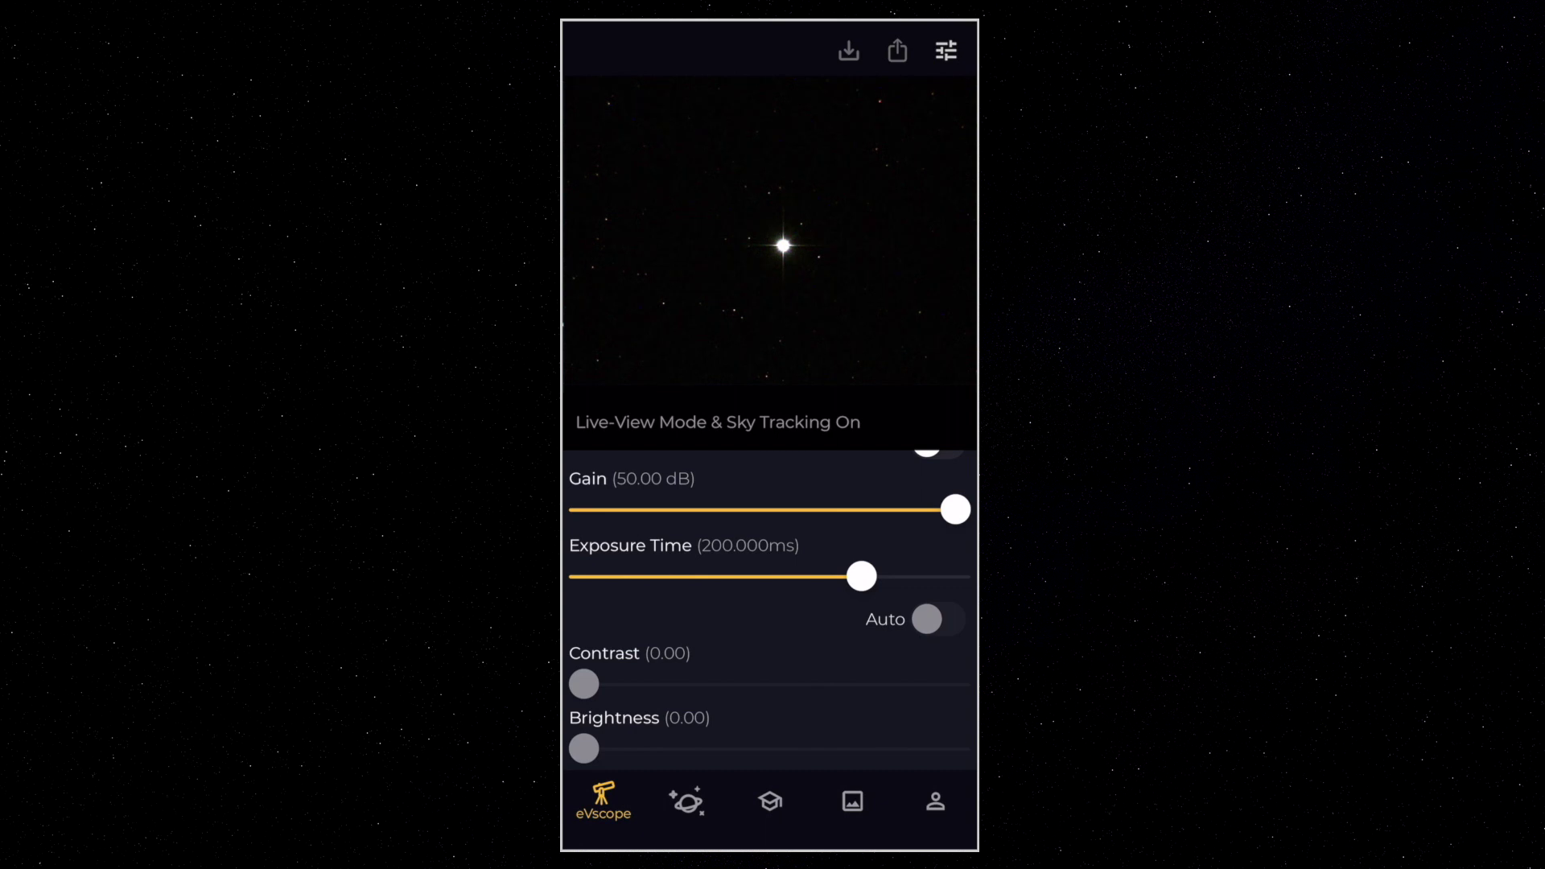
- Scroll down the app's image settings toward the Gain and Exposure Time sliders
scroll(771, 593, down, 1)
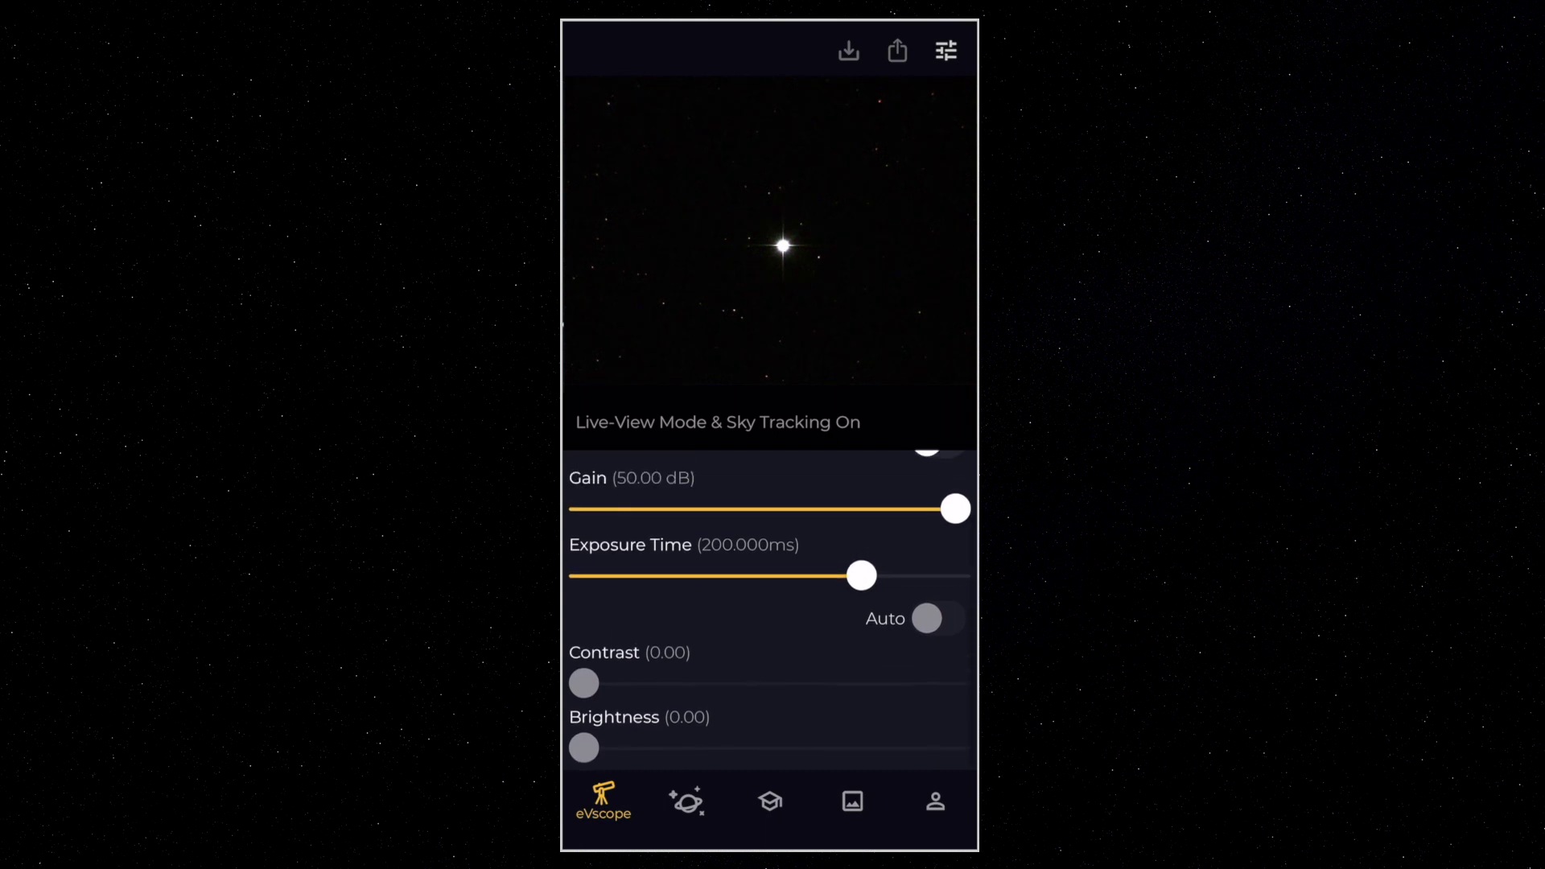